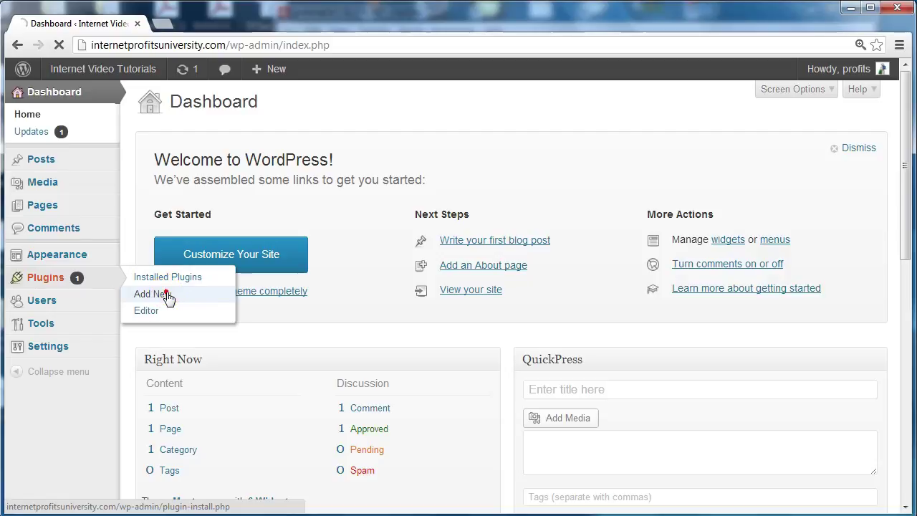
Open the page for adding new plugins and search for "Image Banner Widget"
click(168, 295)
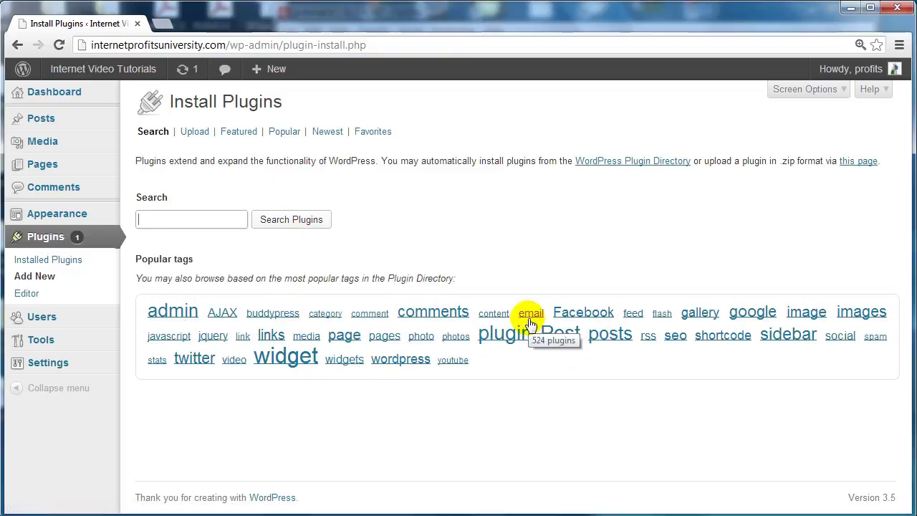
click(186, 220)
click(185, 220)
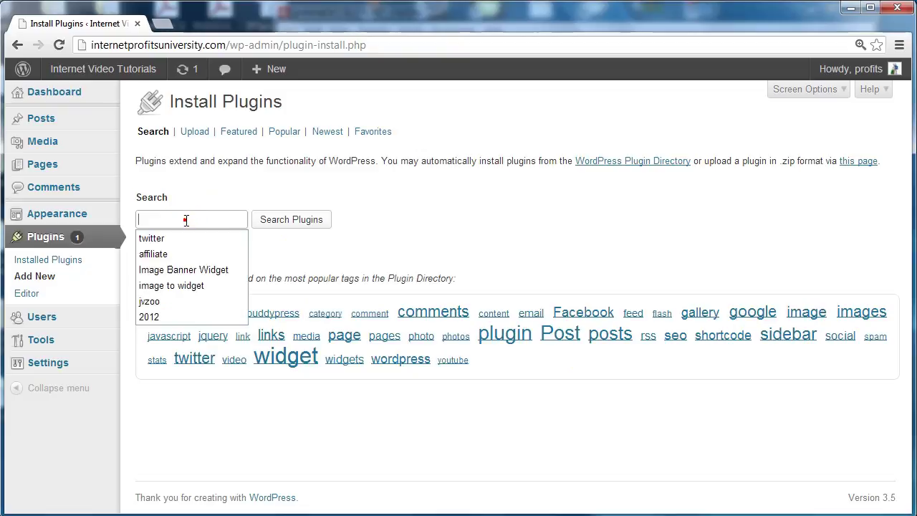
click(179, 219)
click(179, 219)
click(239, 199)
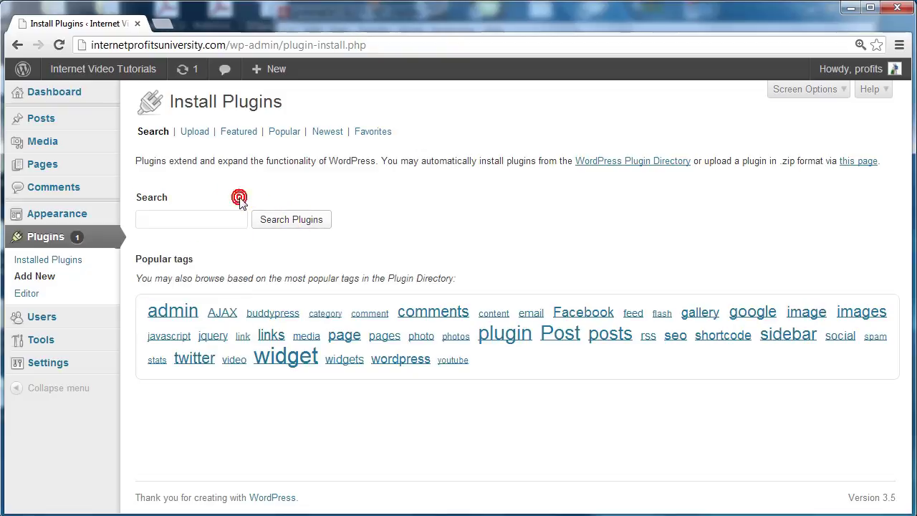
click(211, 222)
text(Image Banner Widget)
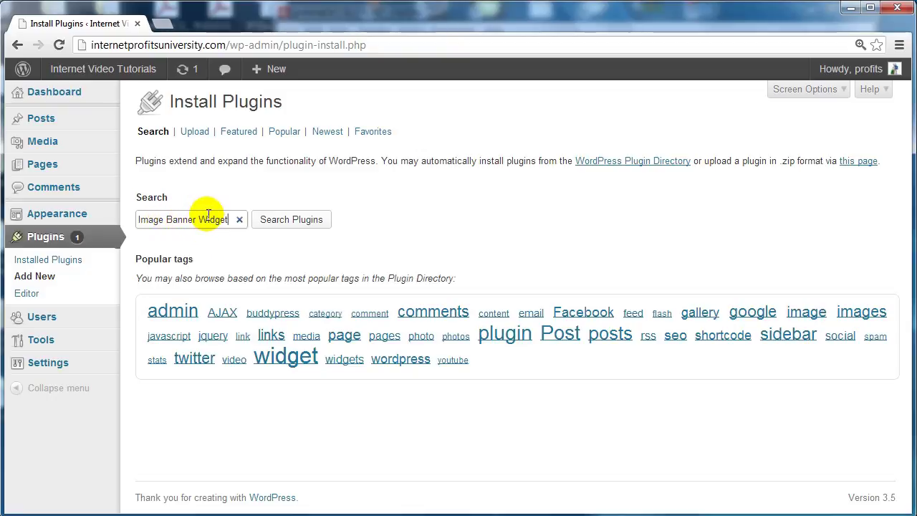
click(290, 221)
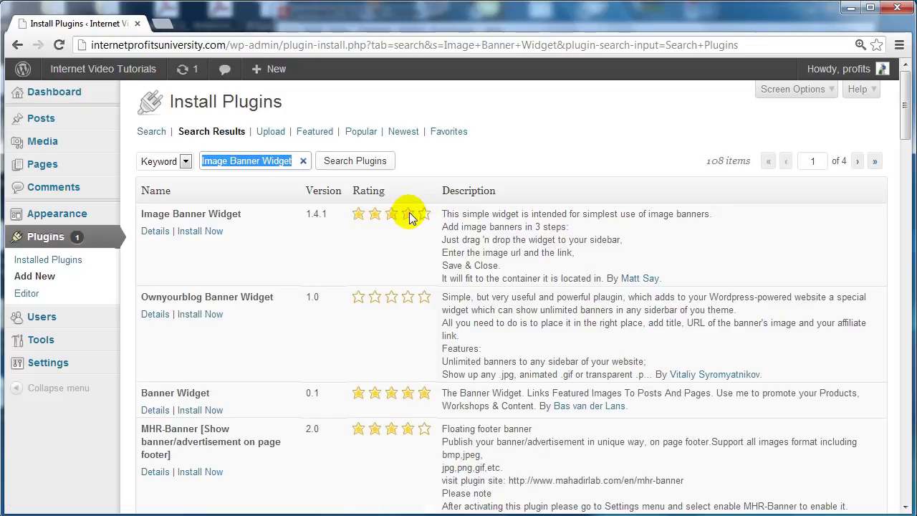
Examine the names, versions, ratings and descriptions of the plugins in the search results
click(278, 235)
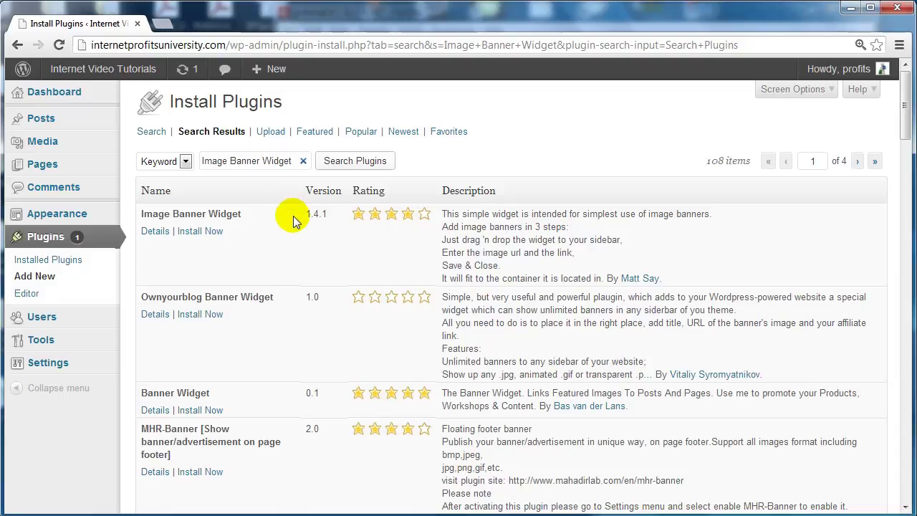
scroll(308, 226, down, 4)
scroll(272, 239, down, 7)
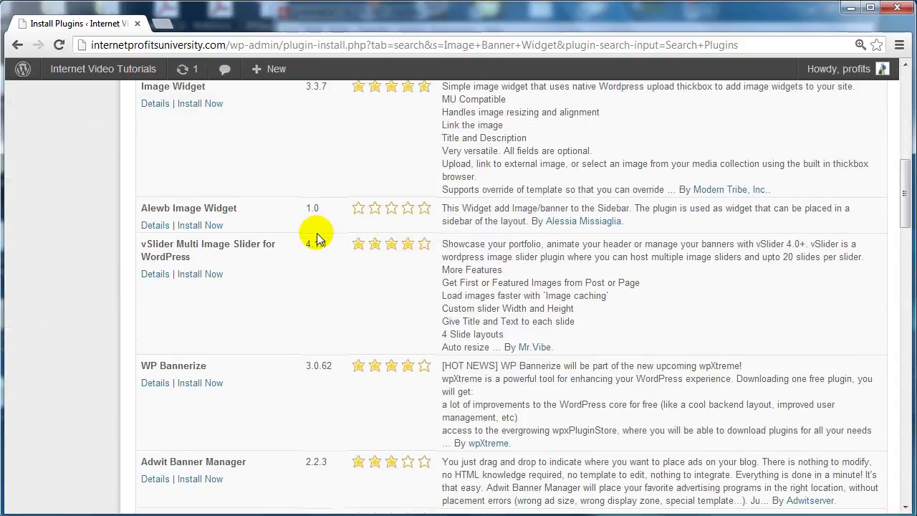
scroll(274, 243, up, 8)
scroll(275, 244, up, 3)
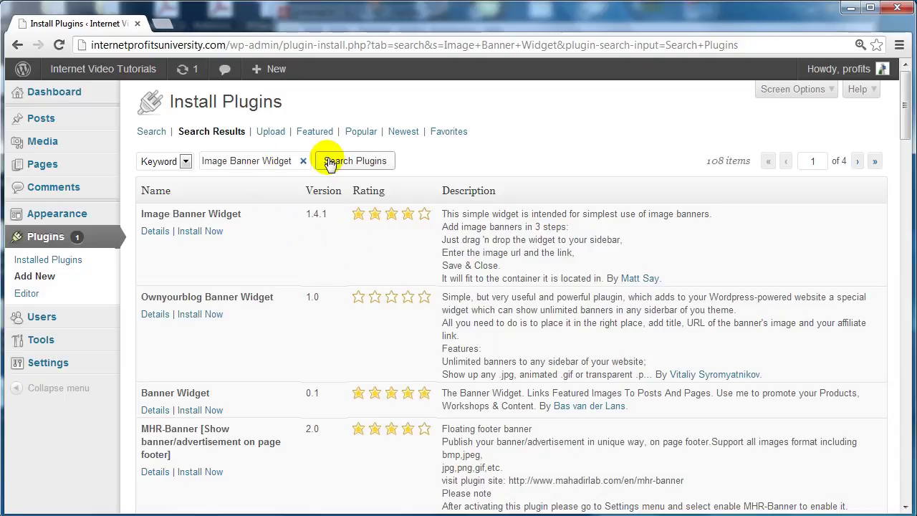
mouse_move(391, 219)
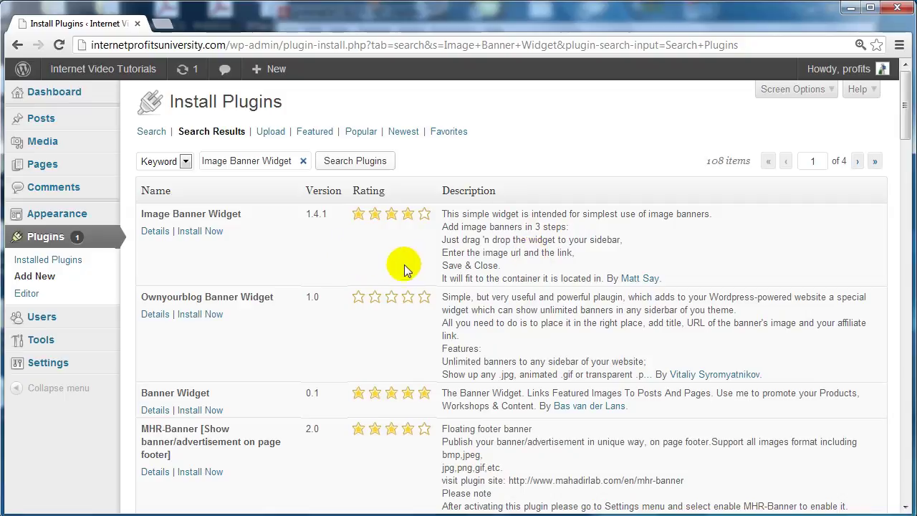
scroll(404, 272, down, 1)
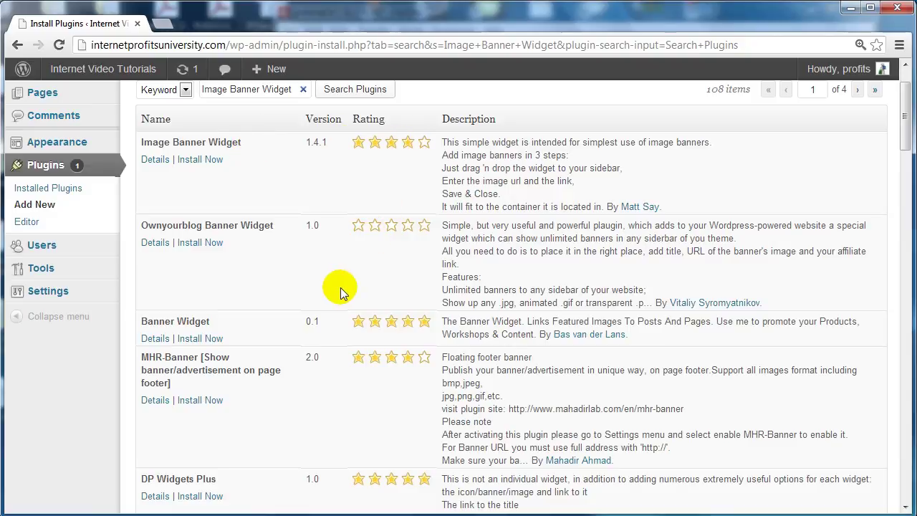
scroll(340, 287, up, 1)
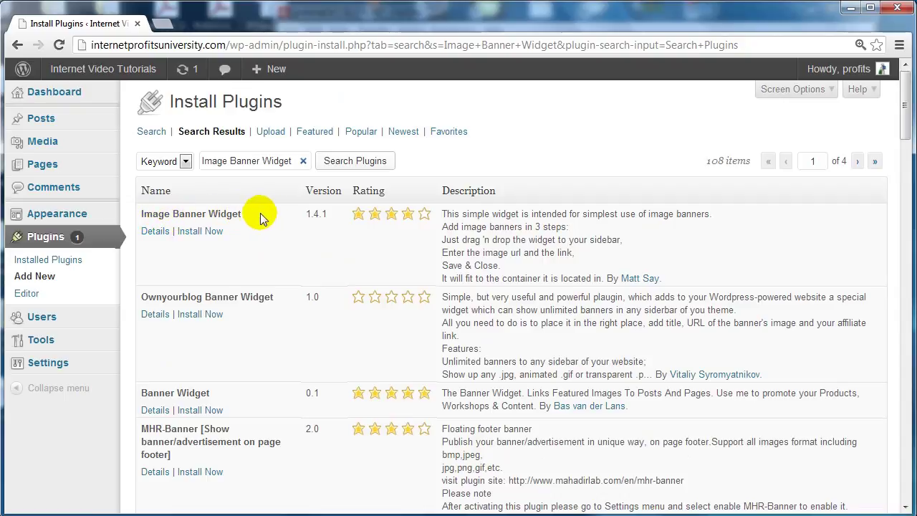
Install the Image Banner Widget plugin, proceeding with the prefilled FTP connection details for localhost
click(219, 235)
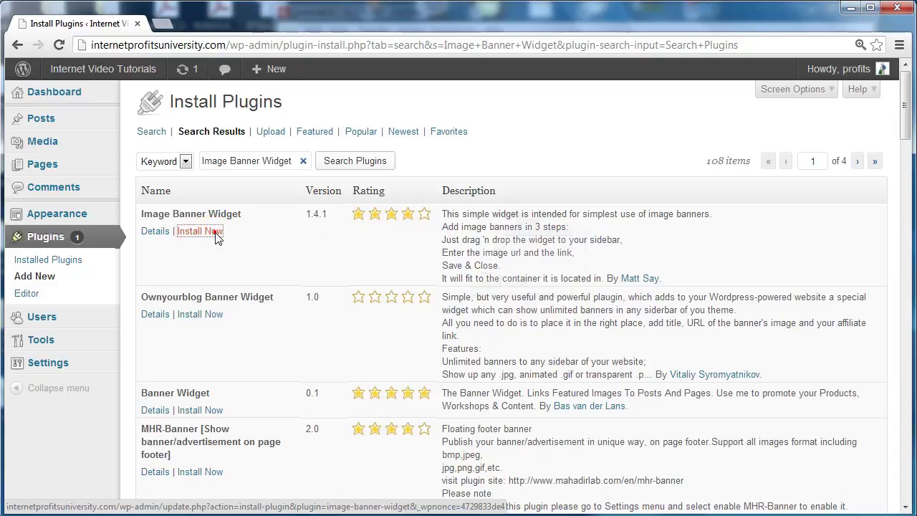
click(474, 284)
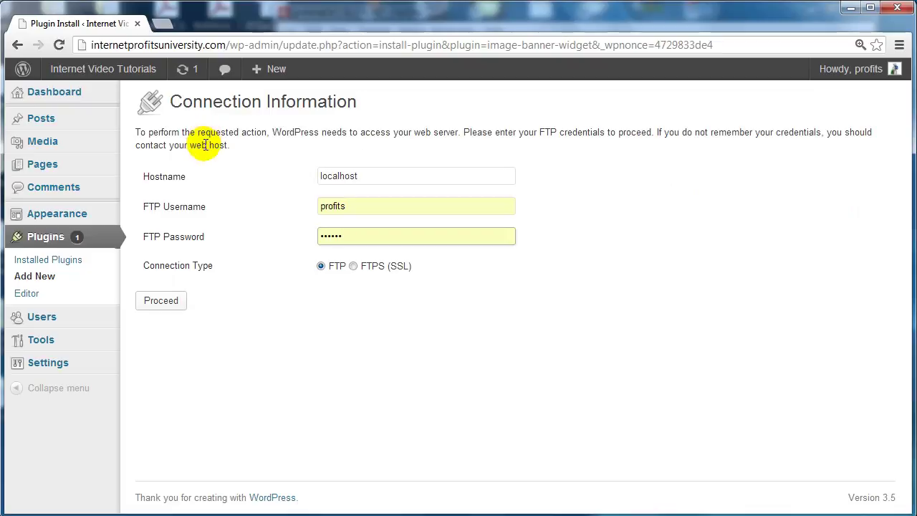
click(396, 176)
click(373, 209)
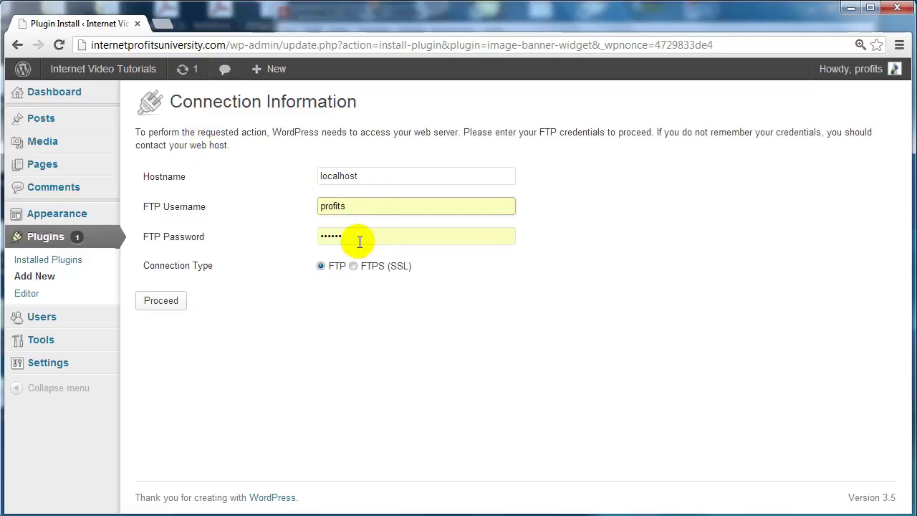
click(358, 240)
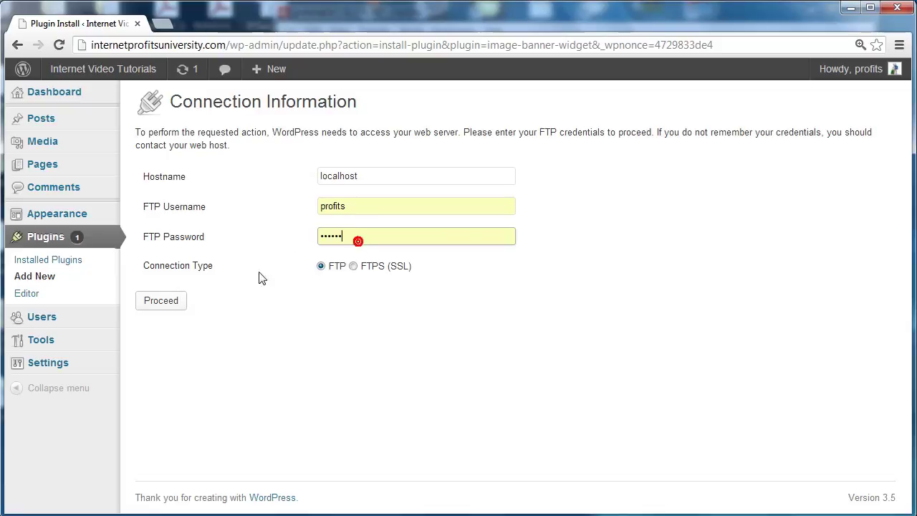
click(171, 301)
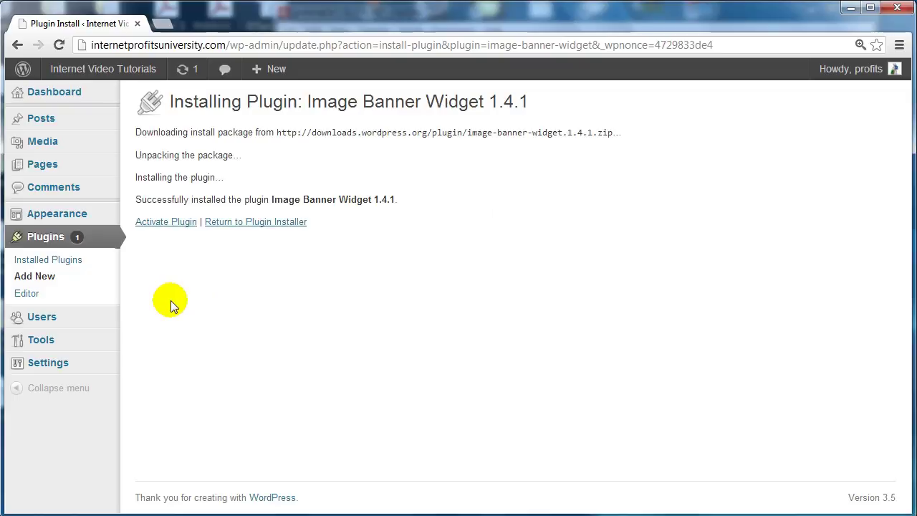
Activate the newly installed Image Banner Widget plugin and check the activation notice
click(174, 223)
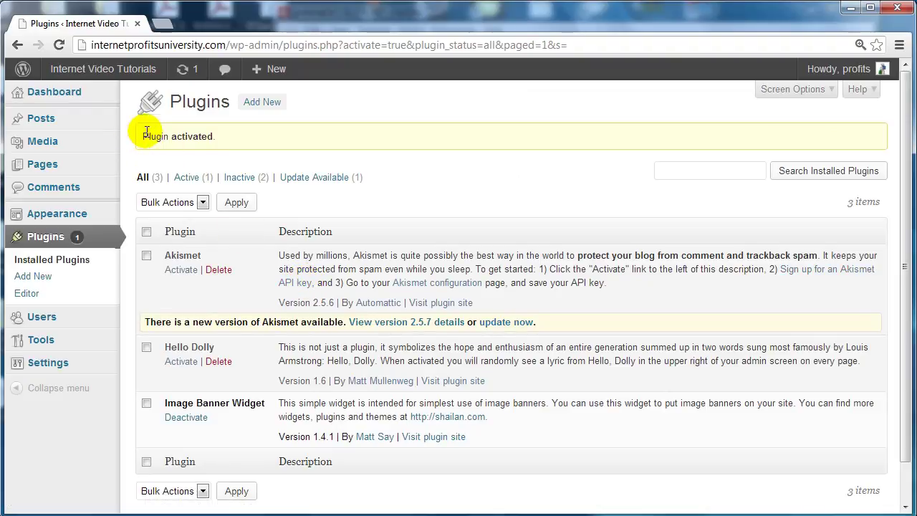
drag(143, 137, 234, 137)
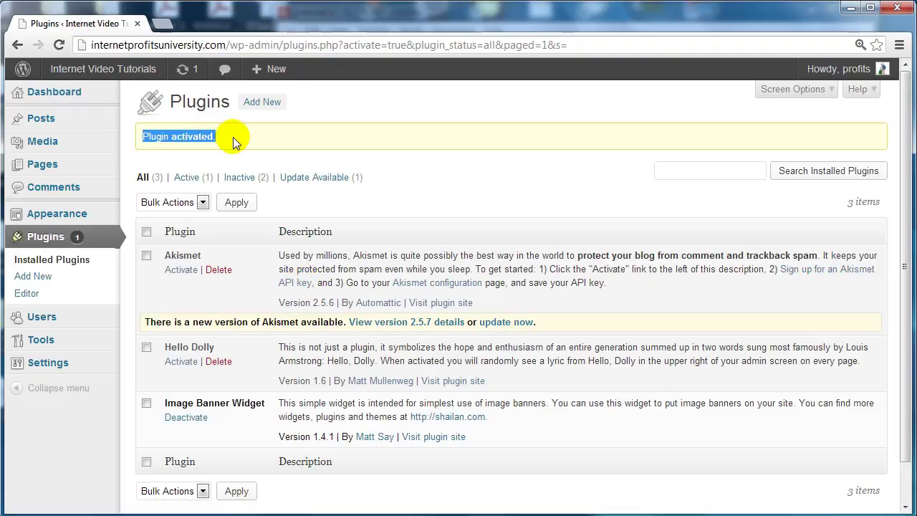
click(255, 136)
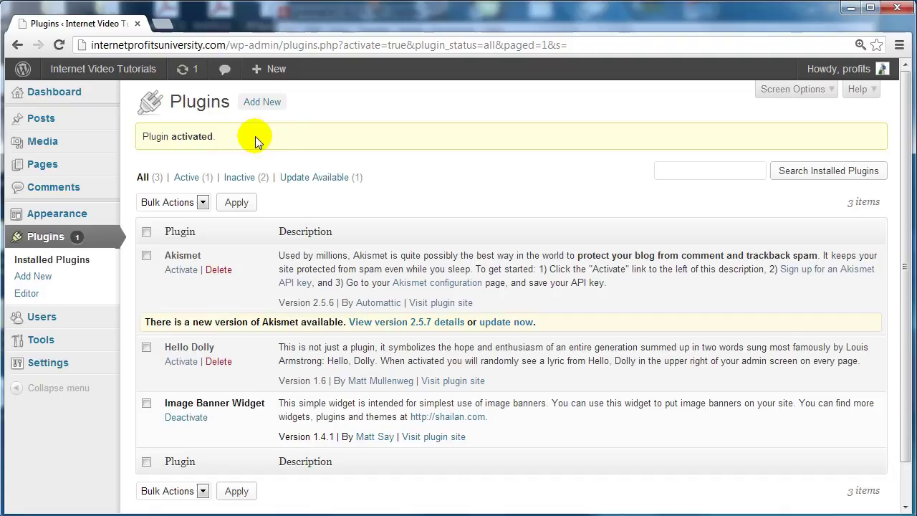
Return to adding a new plugin and download the WP Super Cache archive from the WordPress Plugin Directory
click(266, 102)
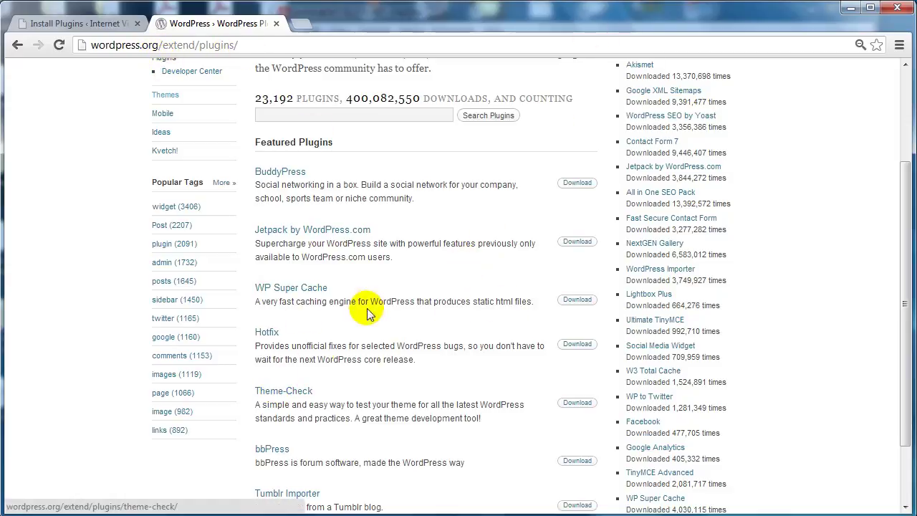
drag(416, 301, 517, 301)
click(523, 302)
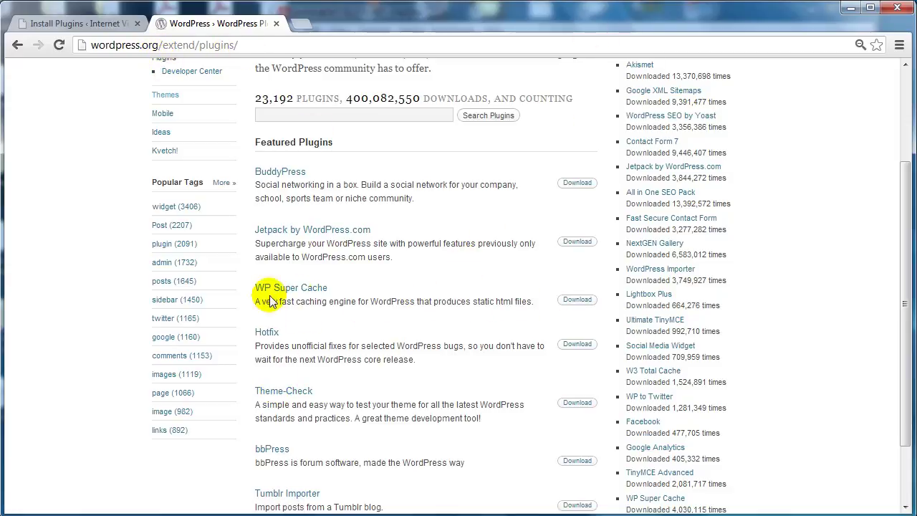
click(319, 290)
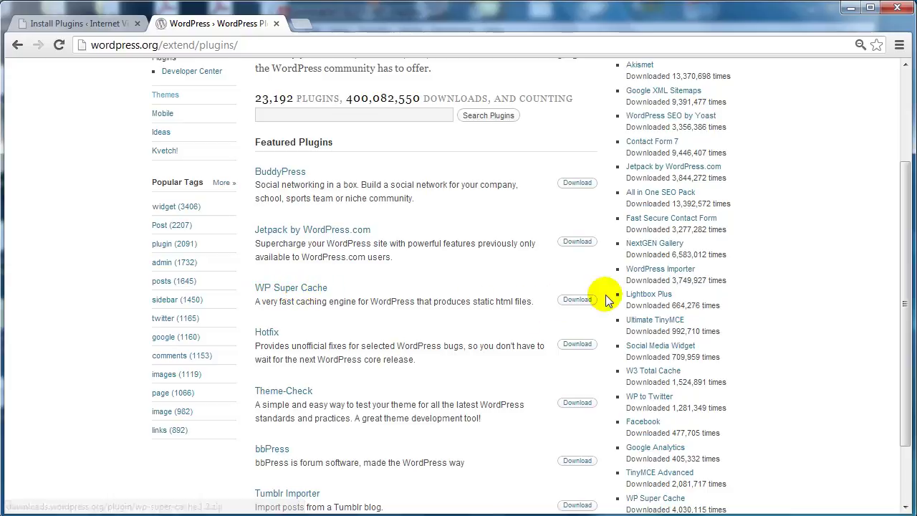
click(579, 298)
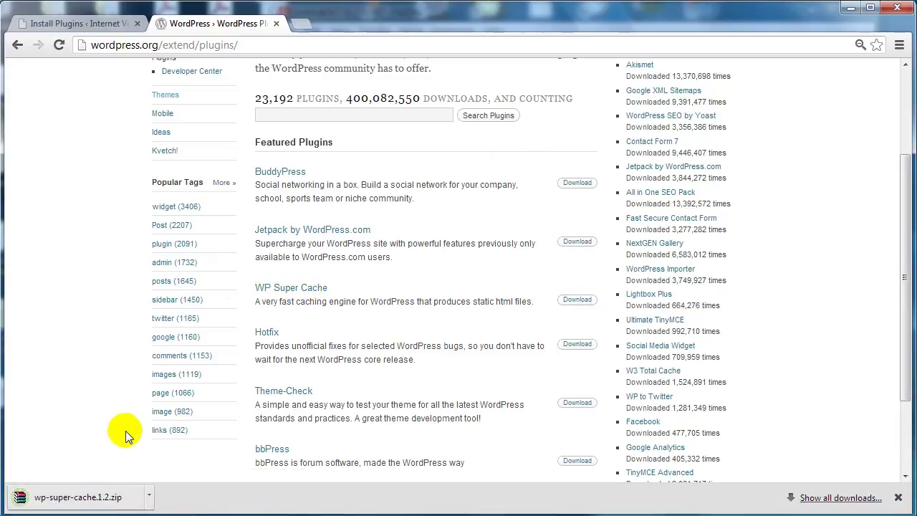
Show the downloaded wp-super-cache.1.2.zip in its folder and extract it there
click(151, 495)
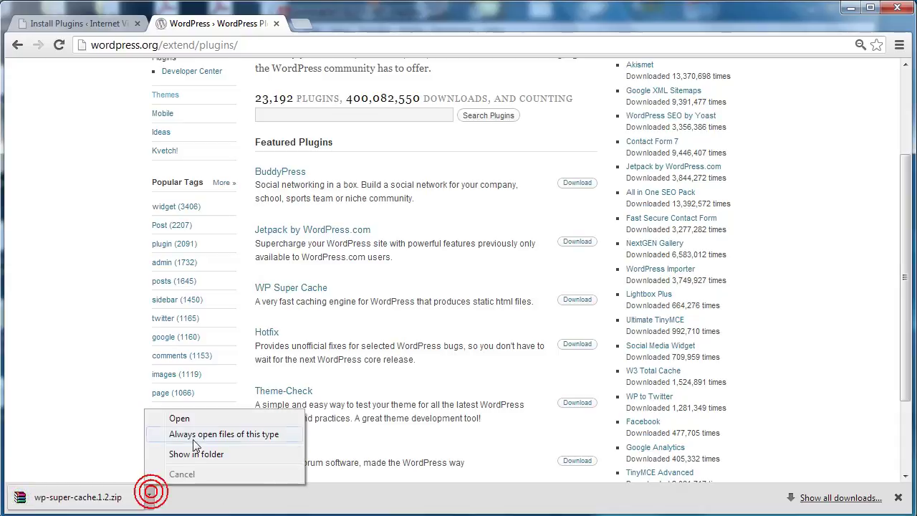
click(190, 454)
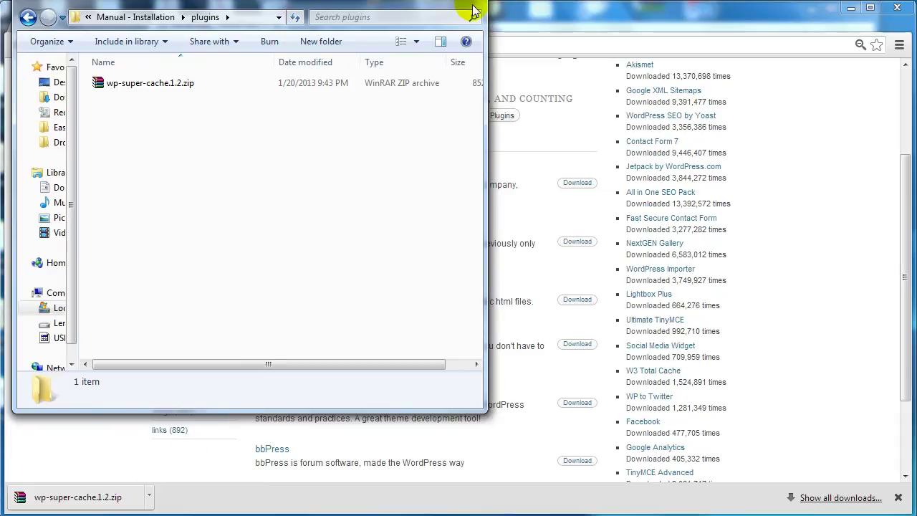
click(178, 88)
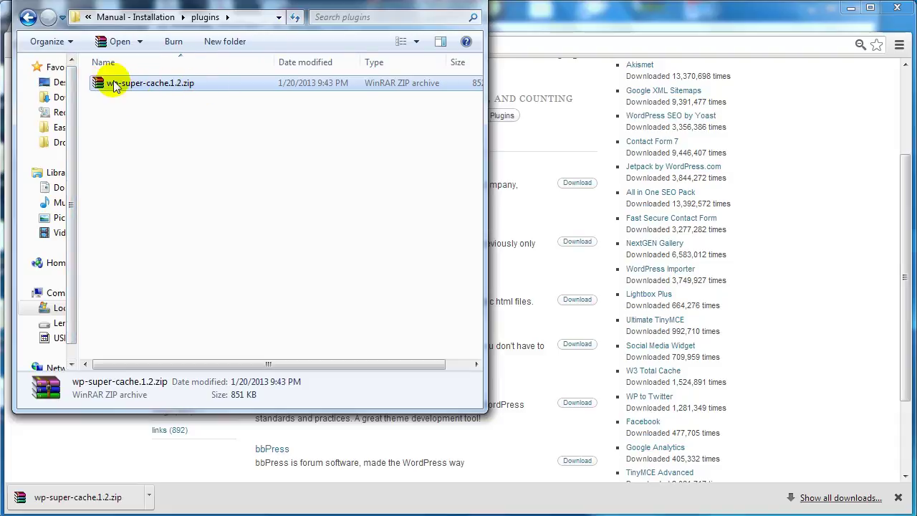
right_click(101, 86)
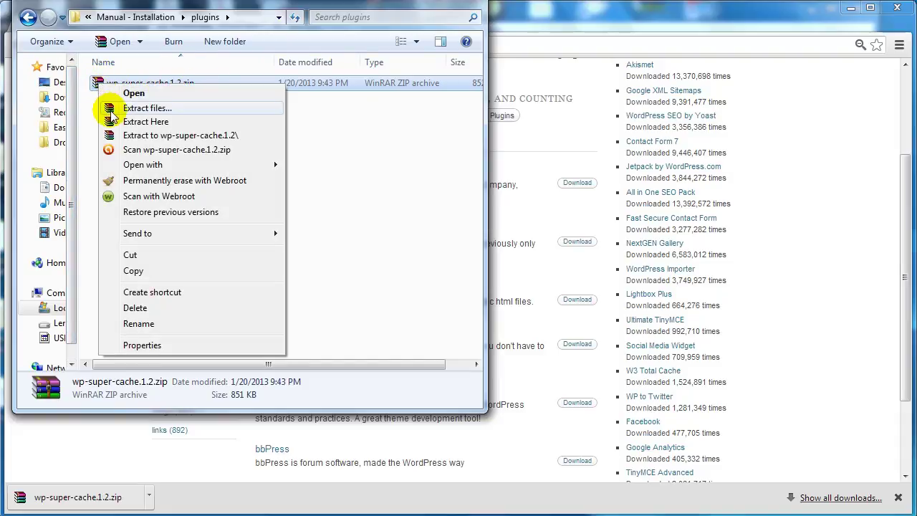
click(145, 122)
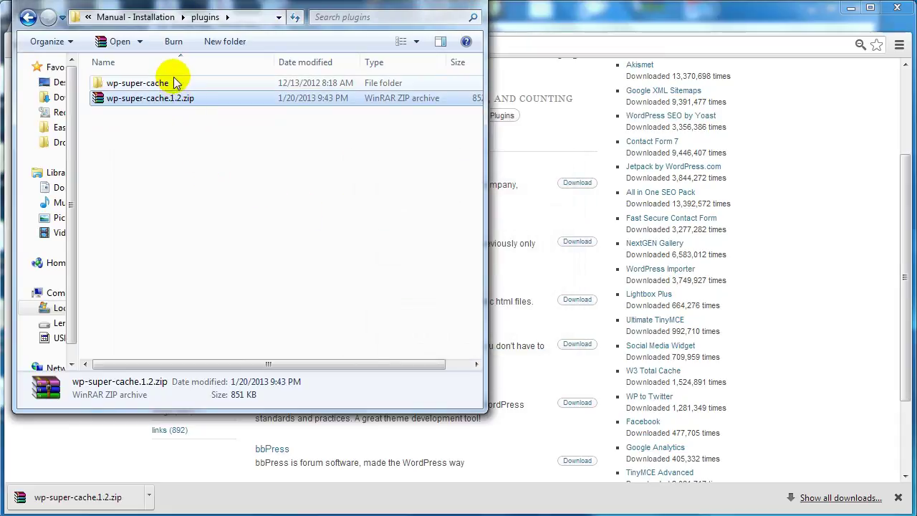
Look inside the extracted wp-super-cache folder and return to the plugins folder
click(173, 80)
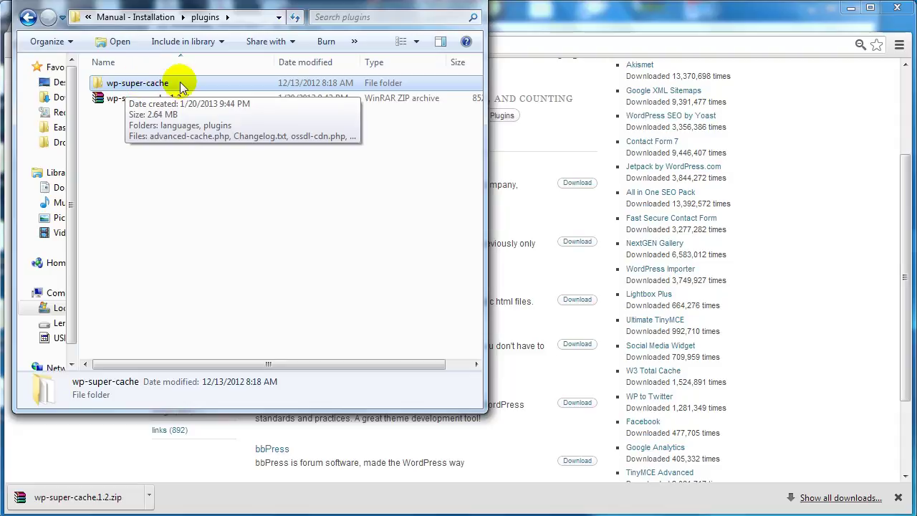
double_click(179, 82)
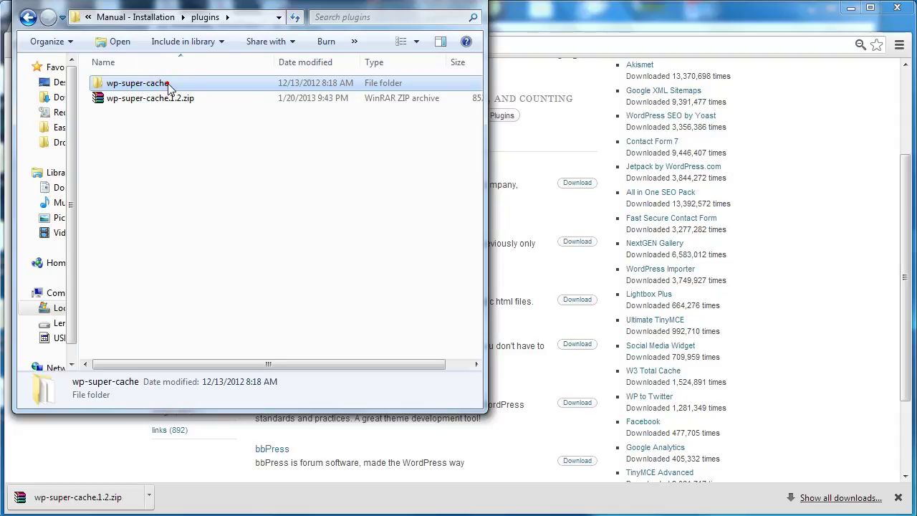
click(28, 17)
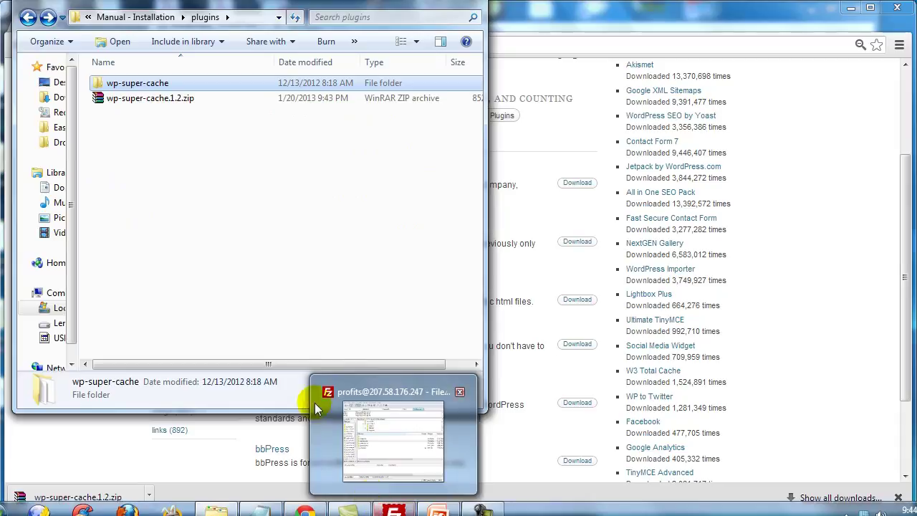
Select the full path of the folder holding wp-super-cache.1.2.zip and switch back to the Install Plugins page in Chrome
click(211, 98)
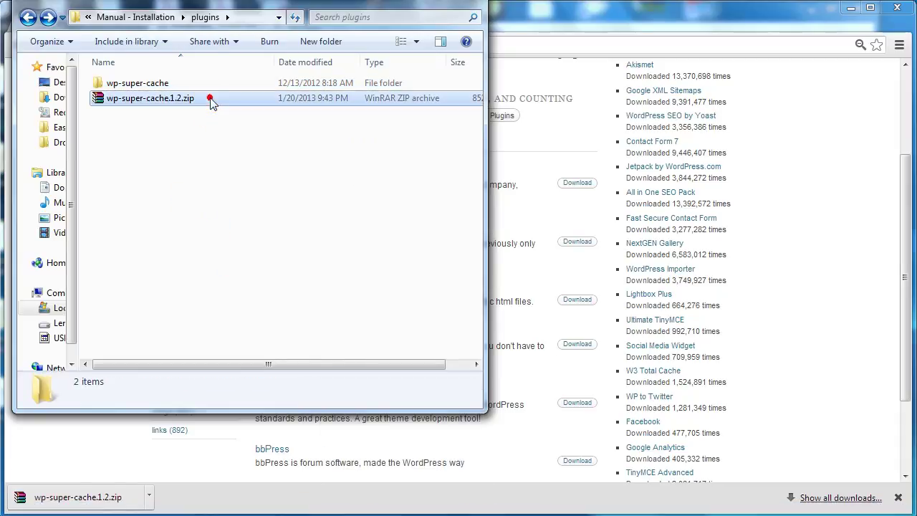
click(247, 17)
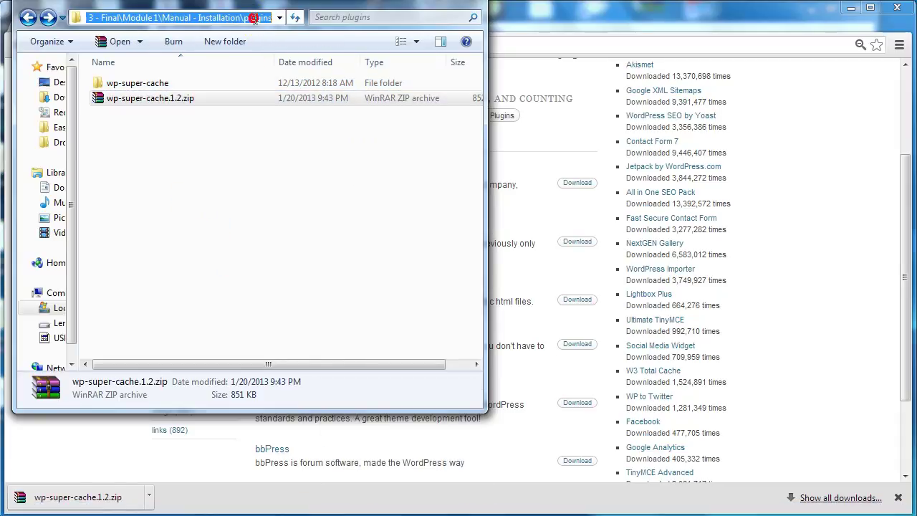
click(307, 507)
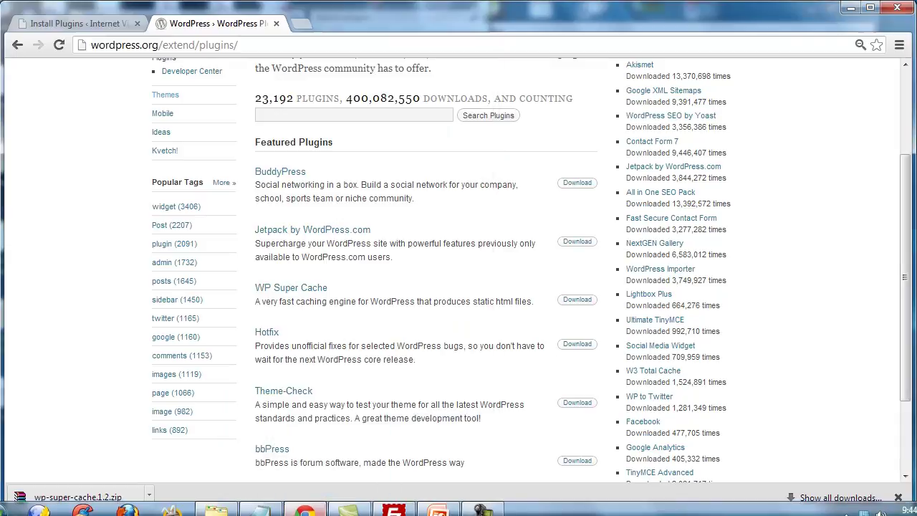
click(107, 21)
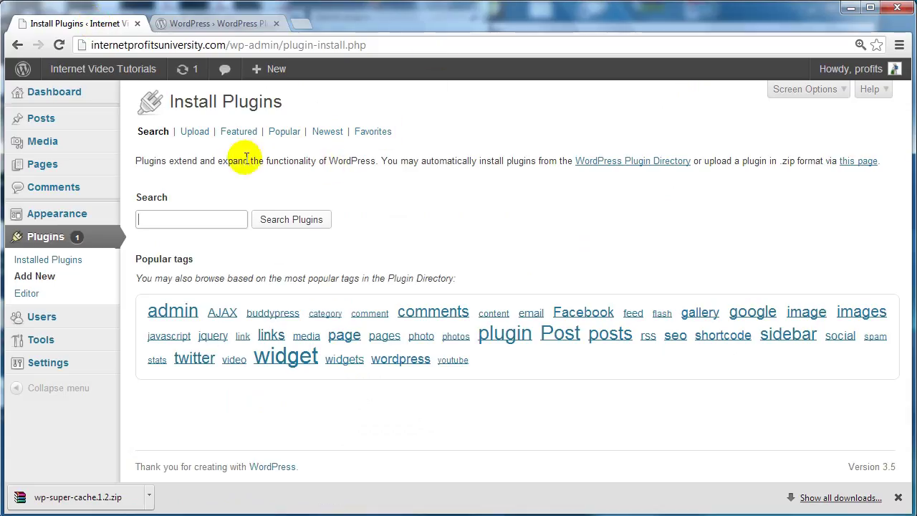
Show the upload page for zipped plugins, switch to the plugins folder in Windows Explorer and select the extracted wp-super-cache folder
click(196, 131)
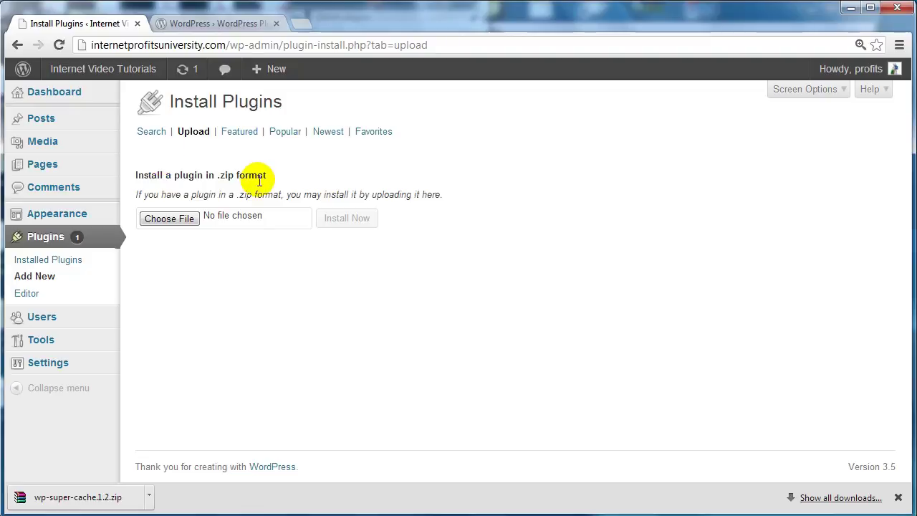
mouse_move(286, 512)
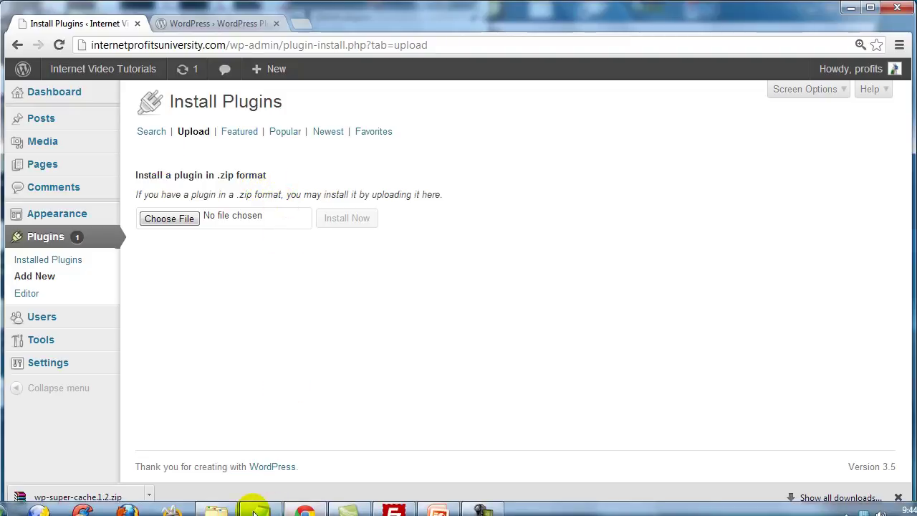
click(223, 510)
click(333, 277)
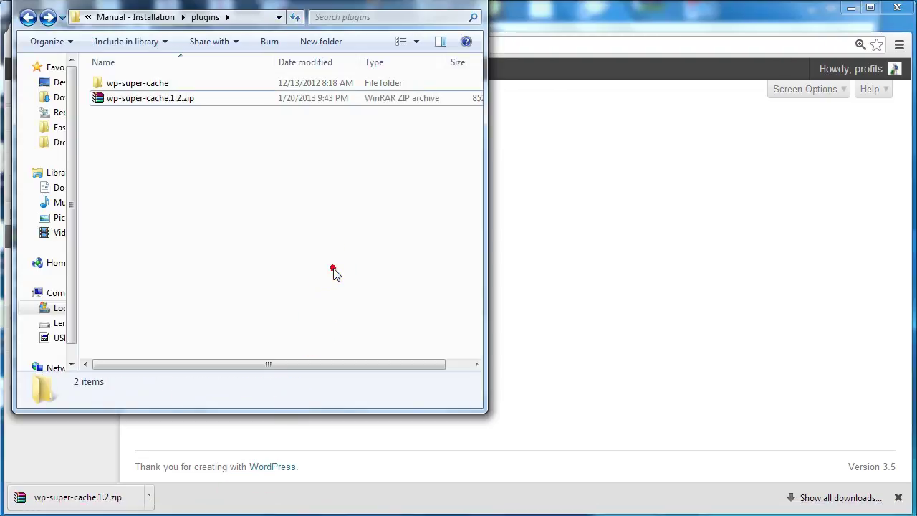
click(118, 82)
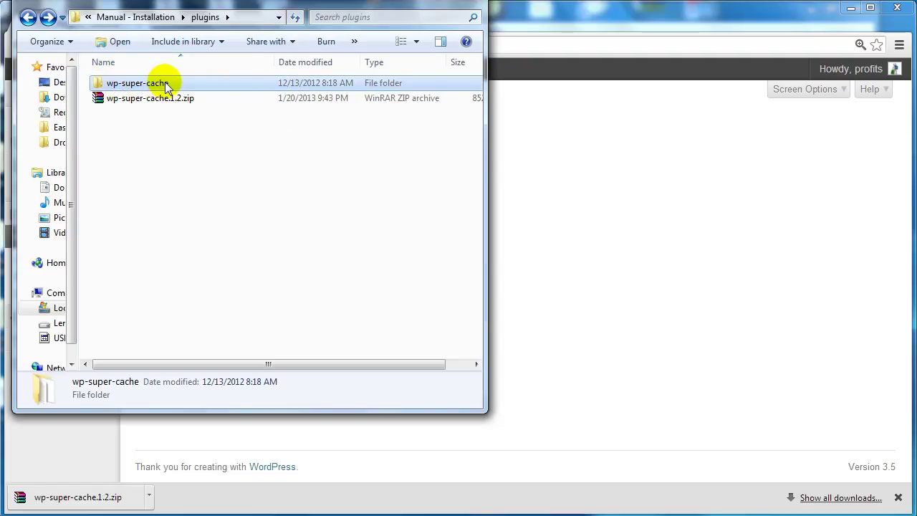
Switch to FileZilla, move its window so the plugins folder stays partly visible, and connect to the first server in the Quickconnect history in a new tab
mouse_move(493, 510)
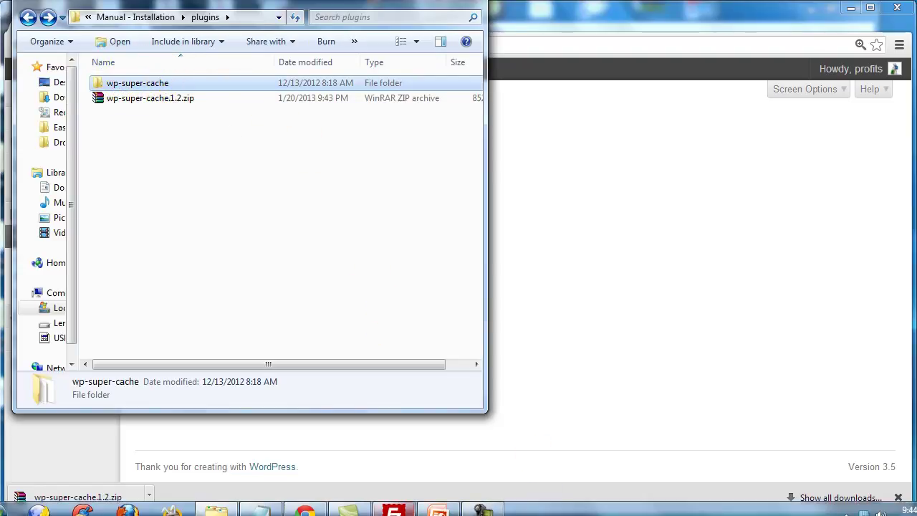
click(393, 510)
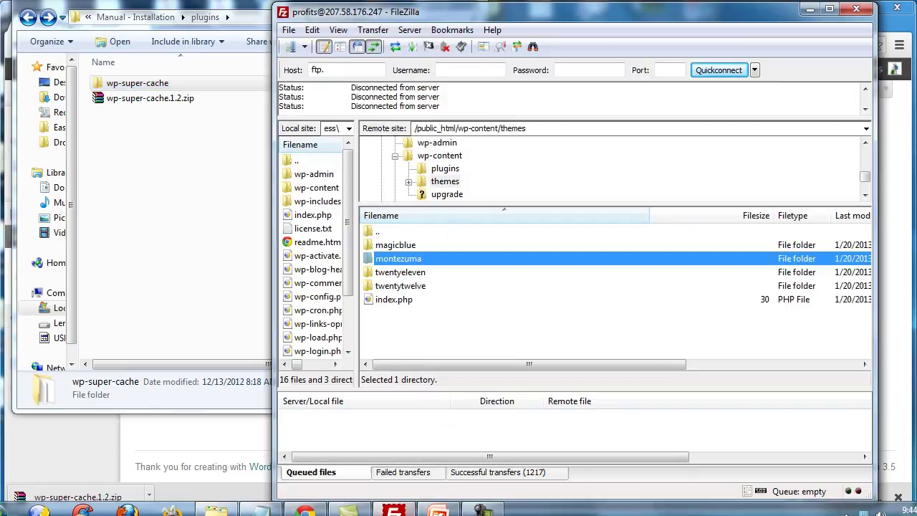
drag(580, 17, 462, 17)
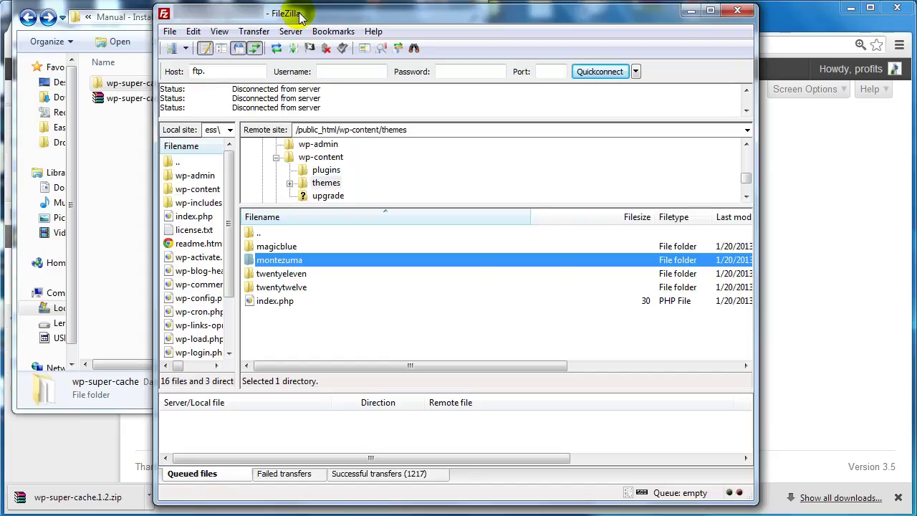
click(636, 73)
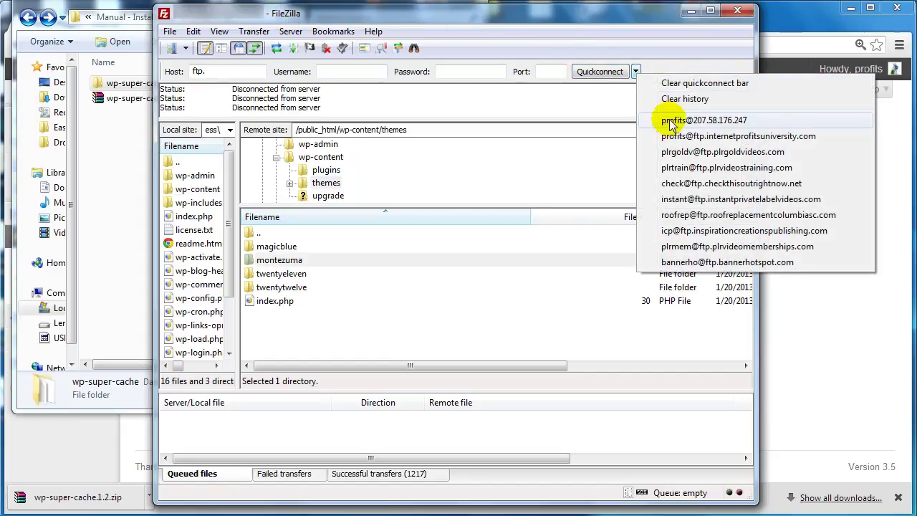
click(671, 115)
click(424, 284)
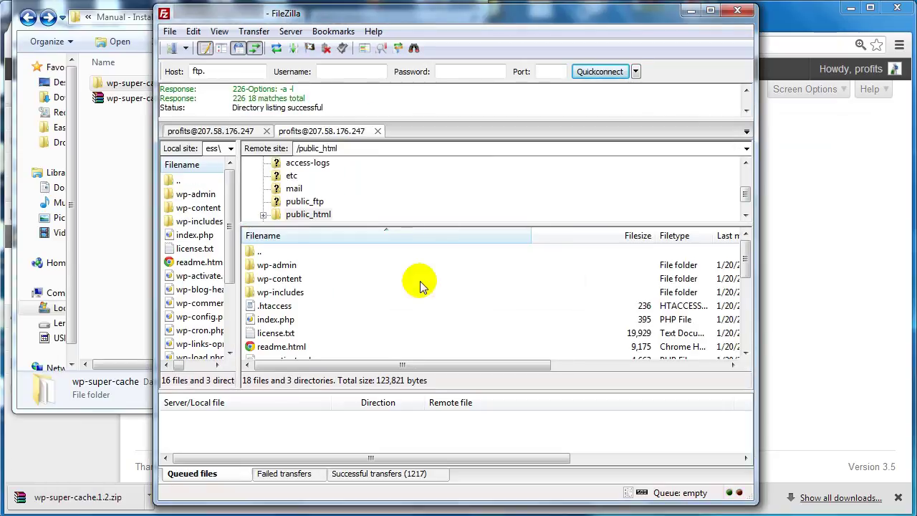
Open the remote folder /public_html/wp-content/plugins on the server
click(274, 279)
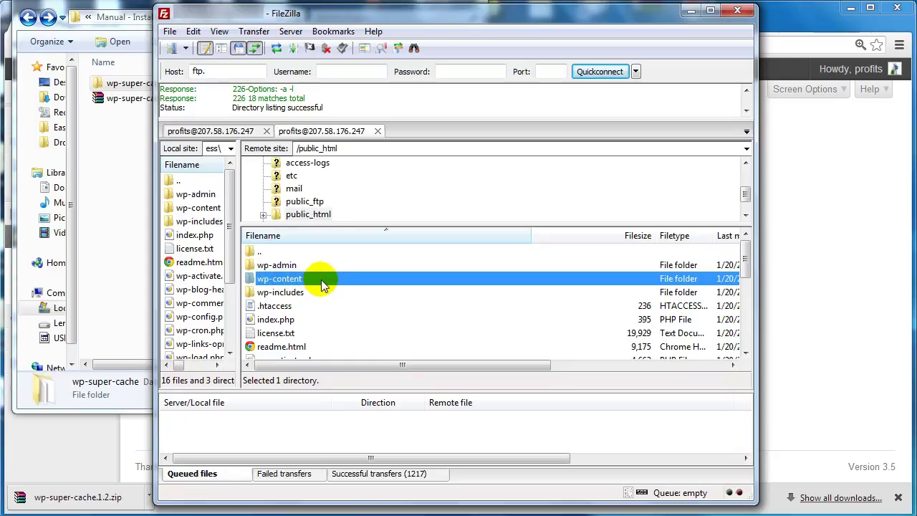
double_click(321, 280)
click(297, 265)
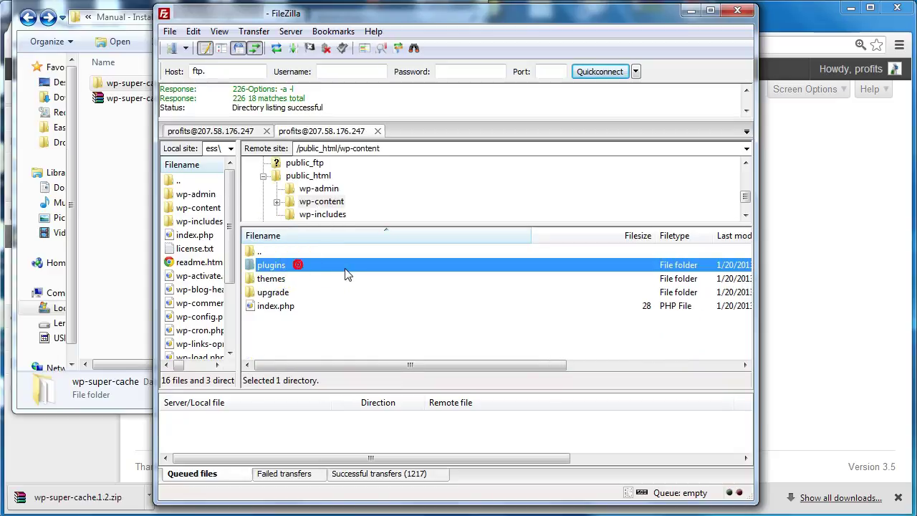
double_click(331, 267)
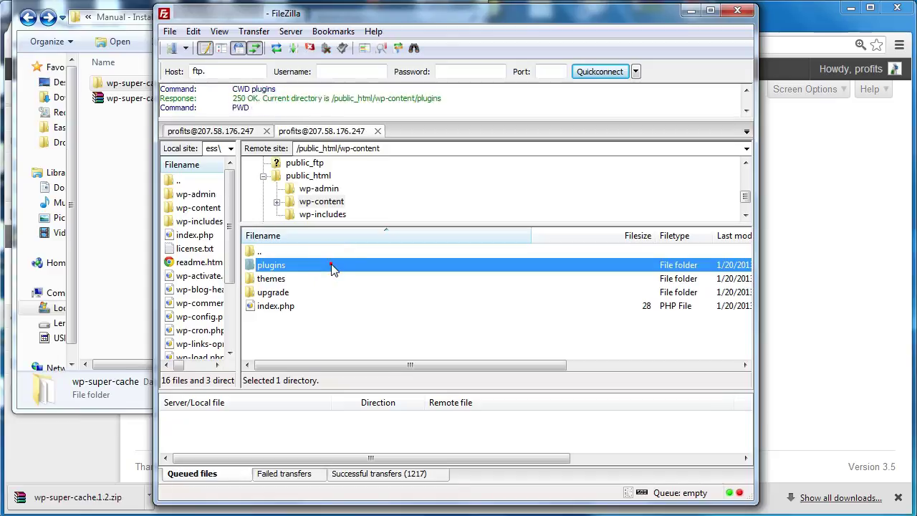
click(312, 333)
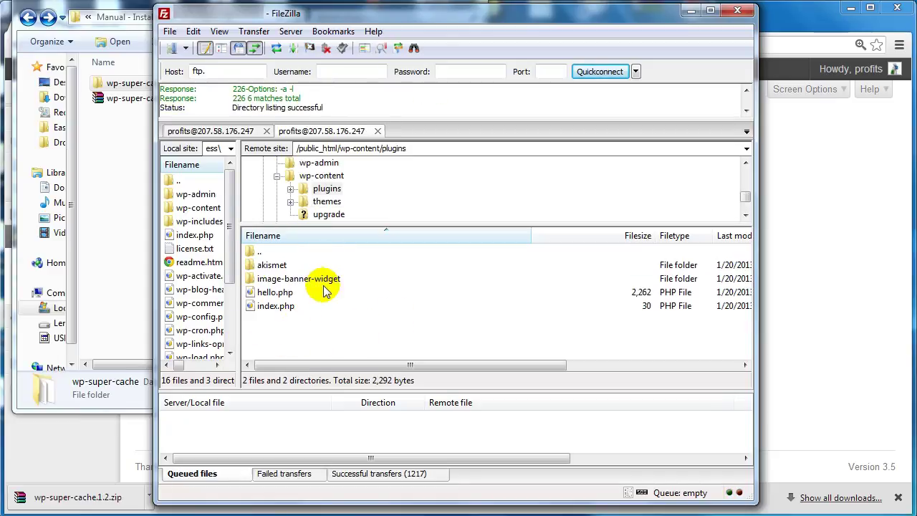
Upload the extracted wp-super-cache folder from the local plugins folder into the remote /public_html/wp-content/plugins directory
click(119, 85)
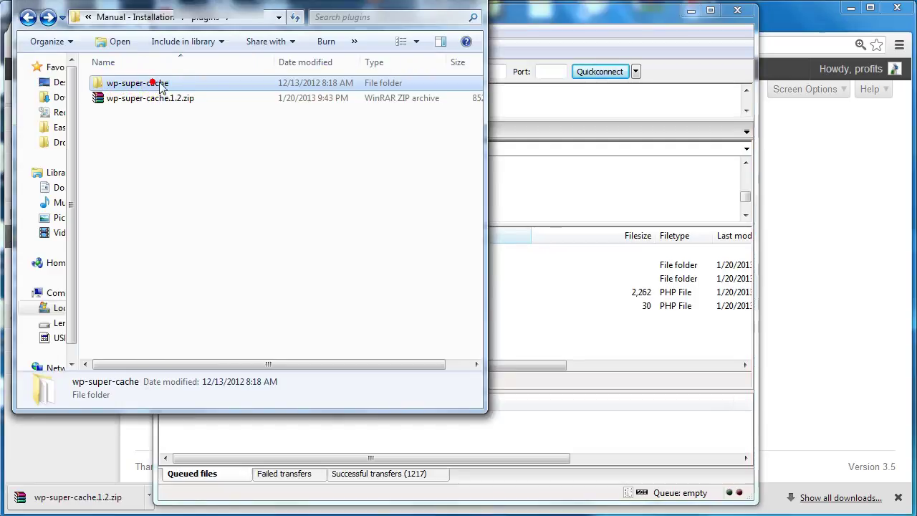
drag(153, 83, 602, 333)
click(602, 333)
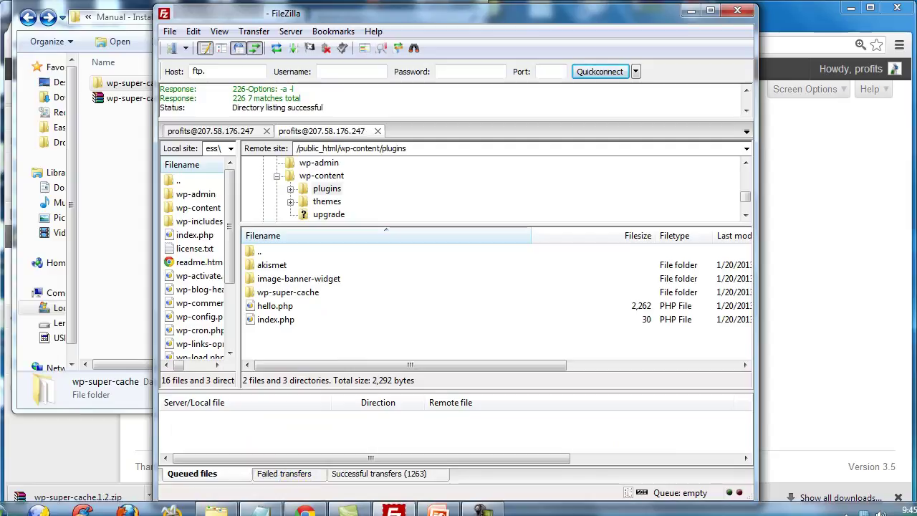
Switch back to the WordPress dashboard in Chrome, open the installed plugins list and activate WP Super Cache
click(304, 510)
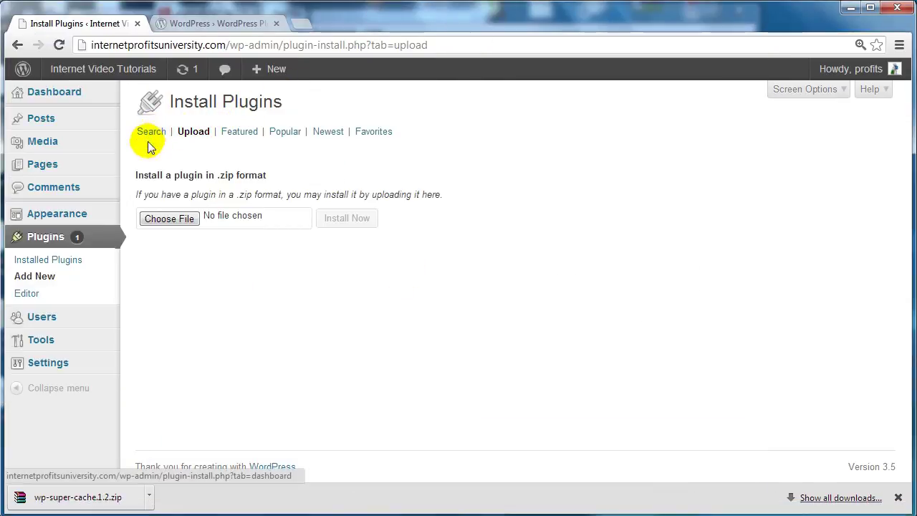
click(50, 262)
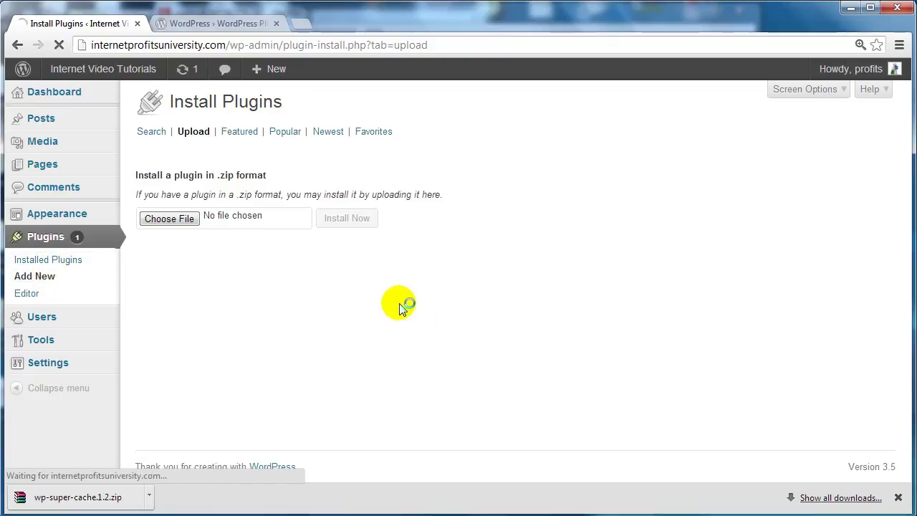
scroll(385, 304, down, 2)
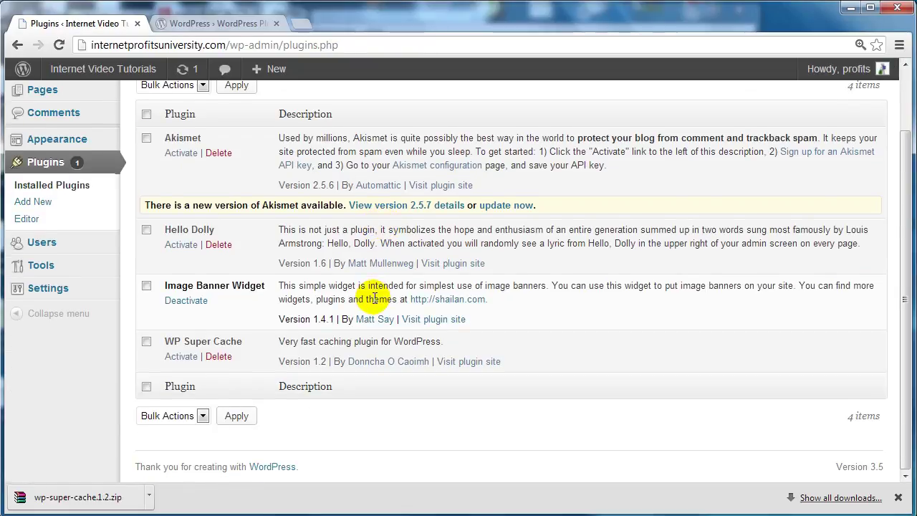
scroll(375, 344, up, 2)
scroll(353, 300, down, 2)
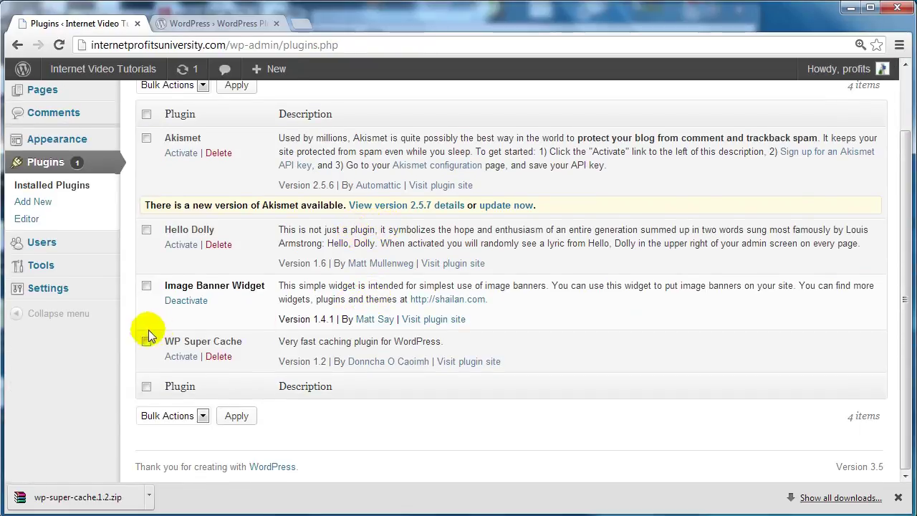
click(180, 356)
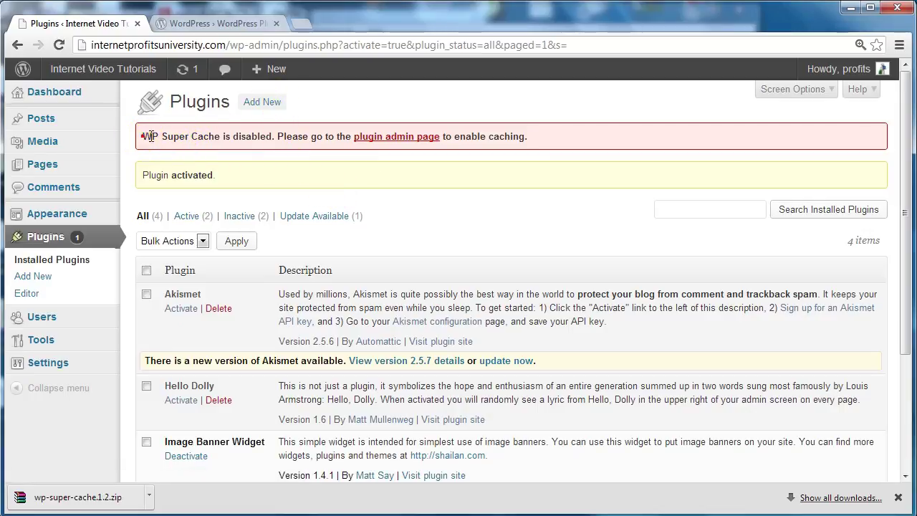
Read the WP Super Cache notice, examine the plugin's entry in the list and open the linked plugin admin page
drag(142, 136, 349, 136)
click(344, 139)
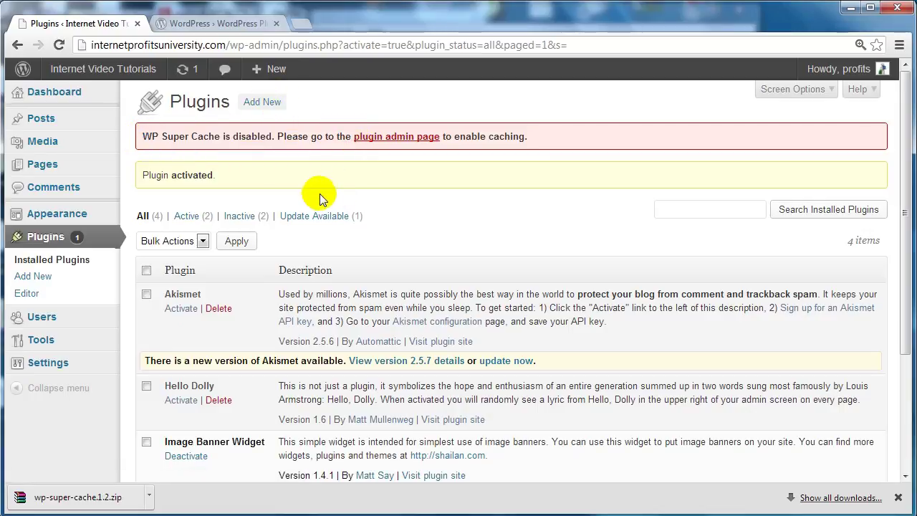
scroll(182, 333, down, 2)
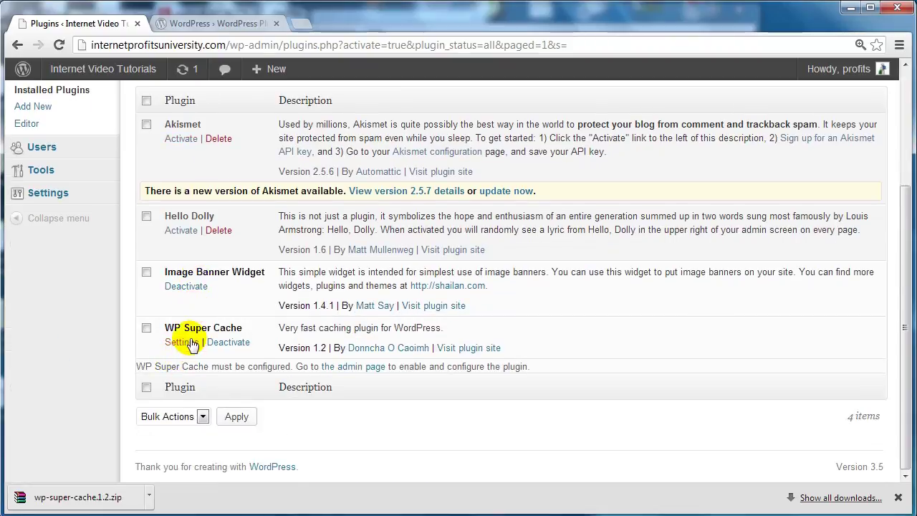
scroll(318, 272, up, 2)
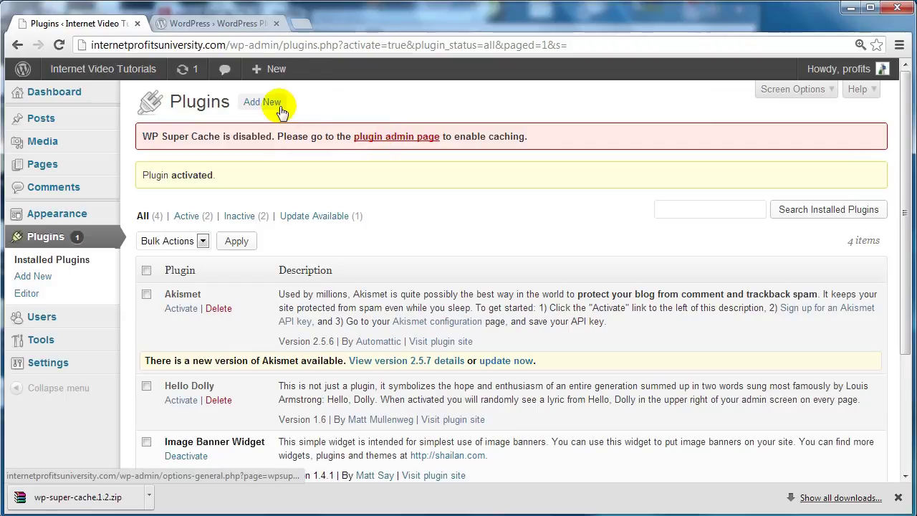
click(372, 139)
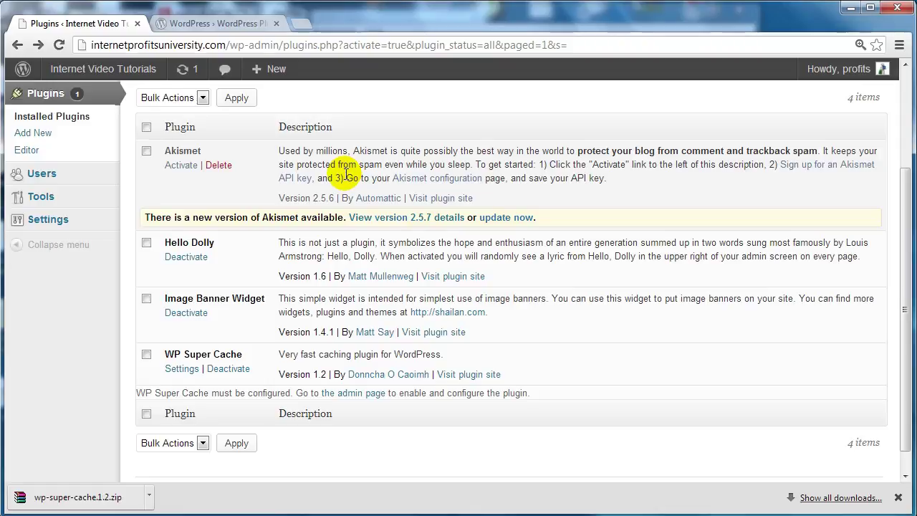
mouse_move(401, 508)
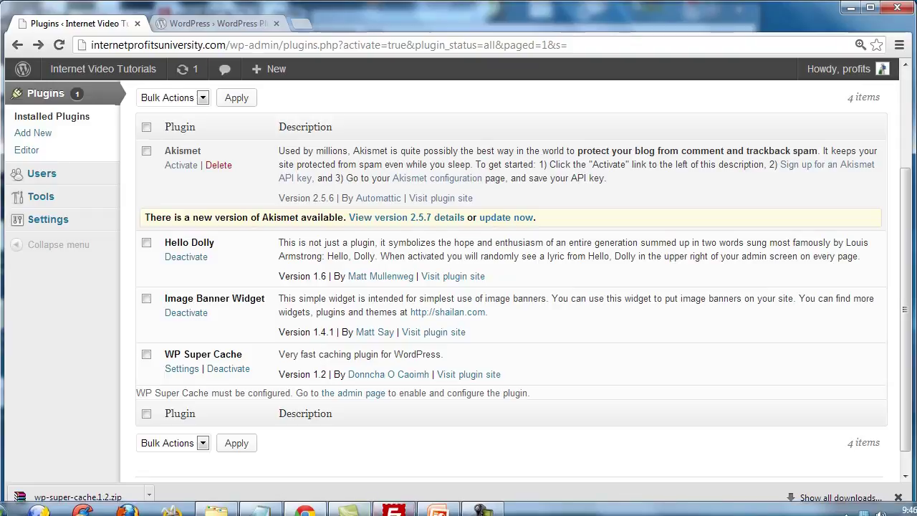